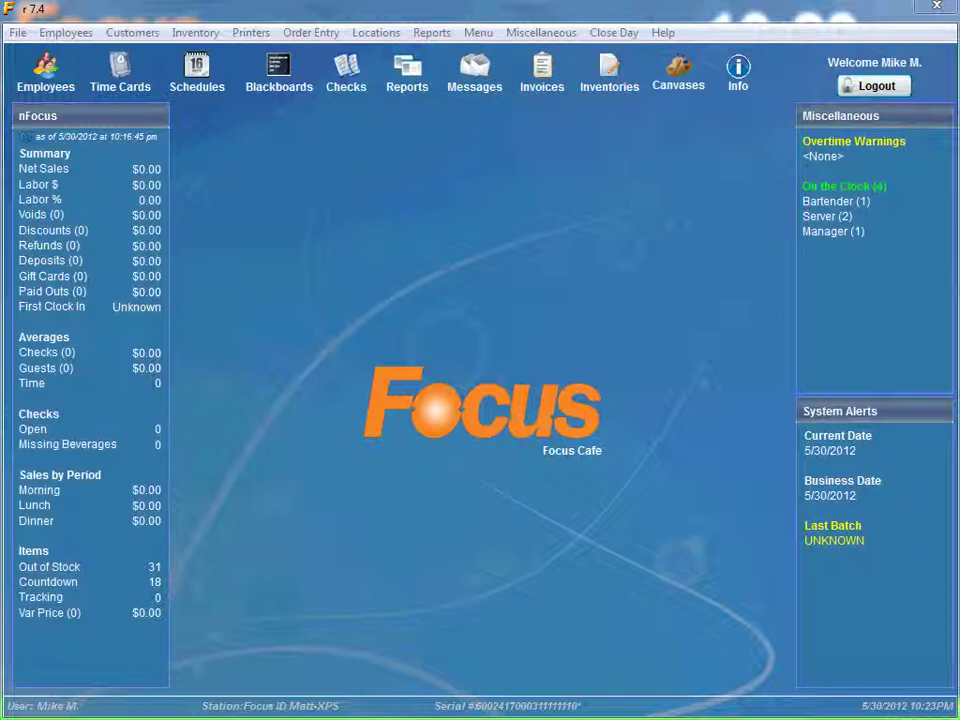
Open the Employees menu, then dismiss it without choosing any option
left_click(66, 33)
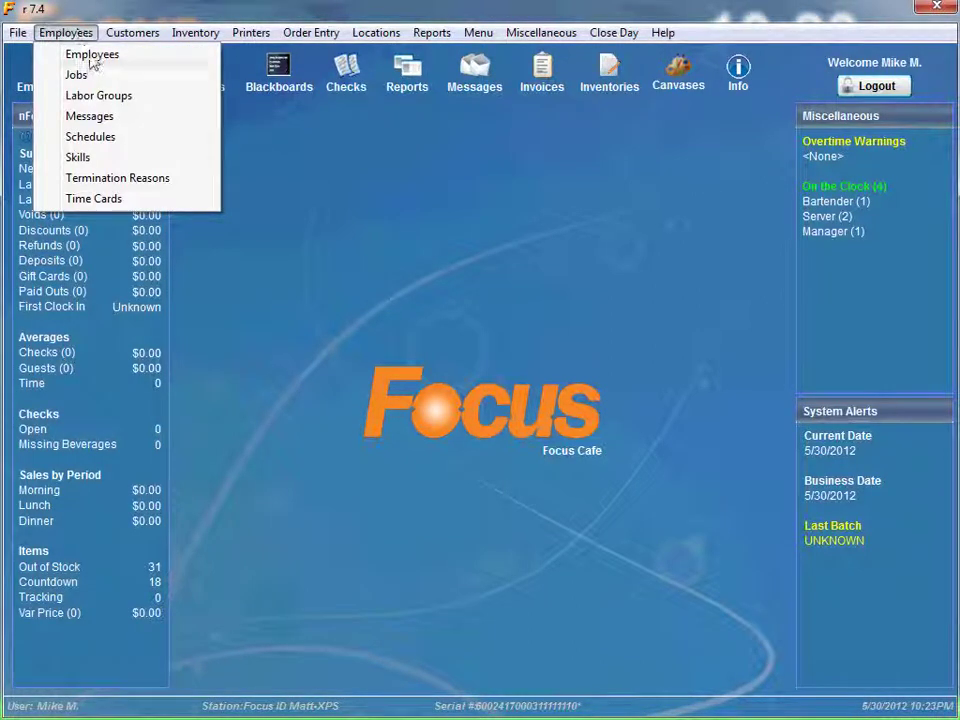
left_click(309, 151)
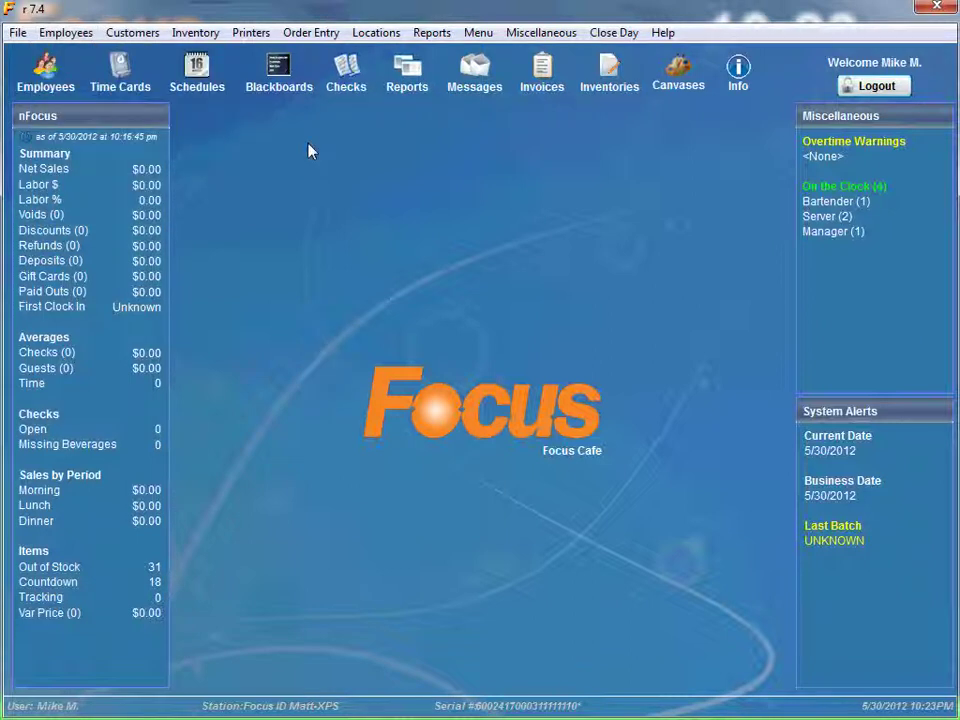
Open the Employees window and select an existing bartender's record to review it
left_click(44, 76)
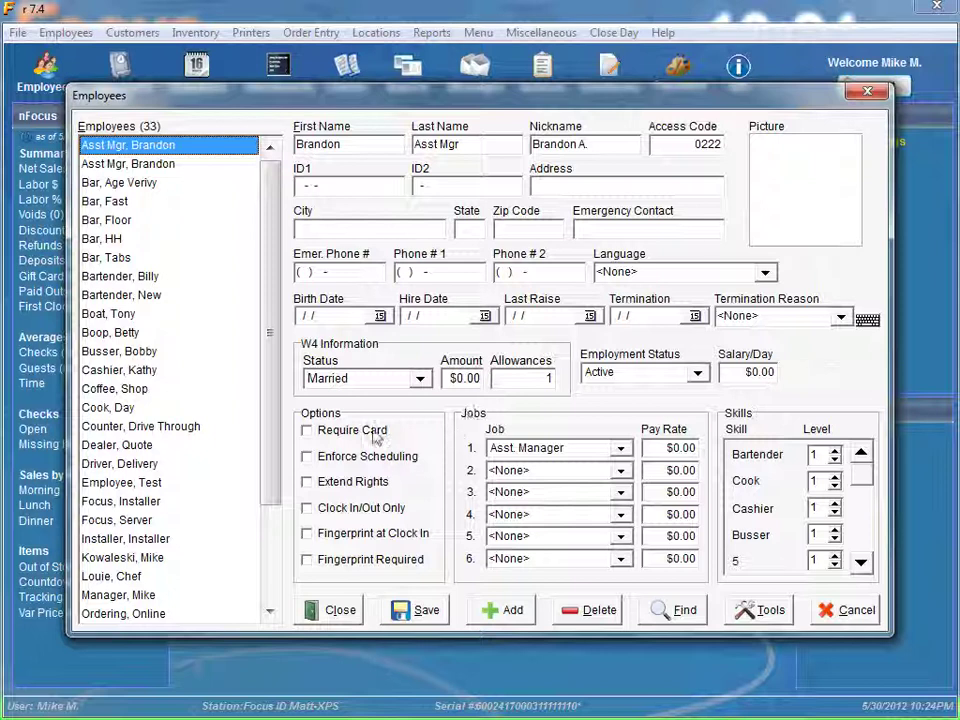
left_click(141, 284)
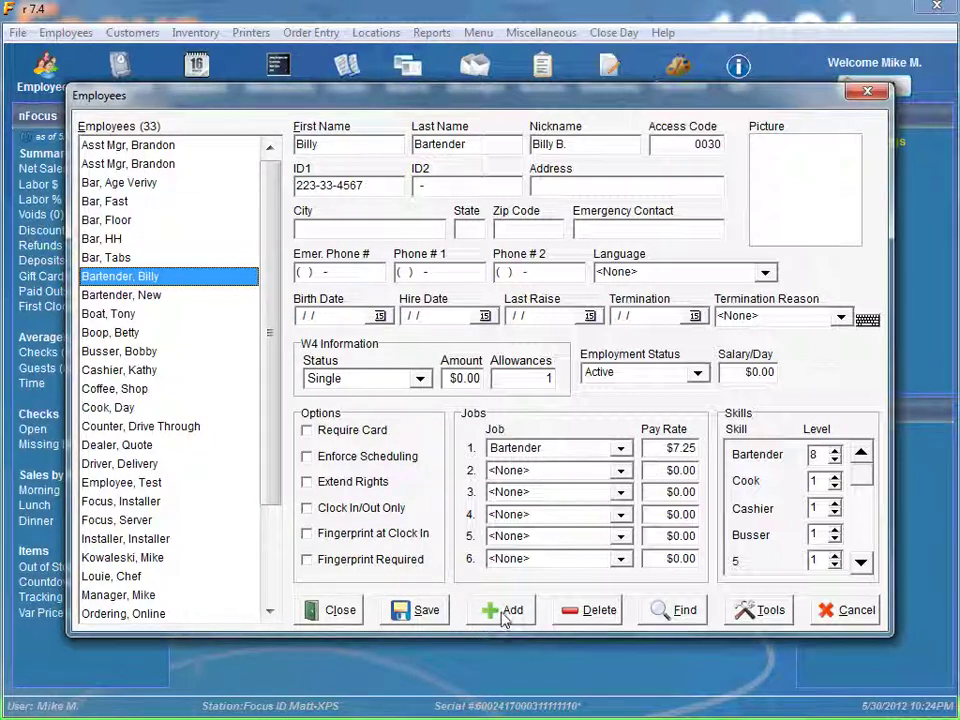
left_click(503, 614)
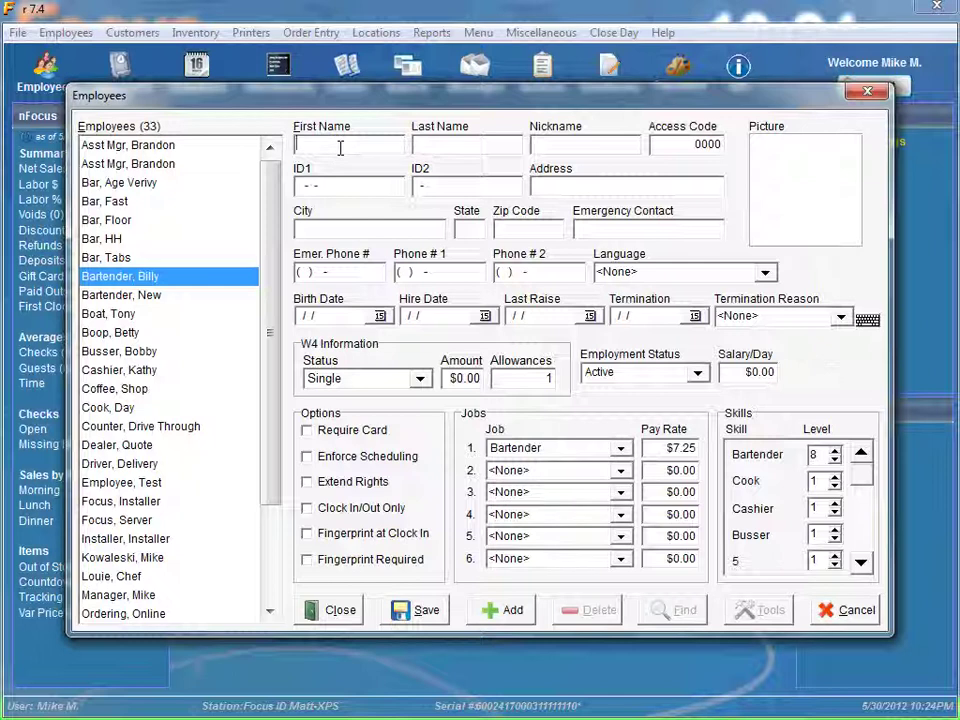
key("Tab")
key("Tab")
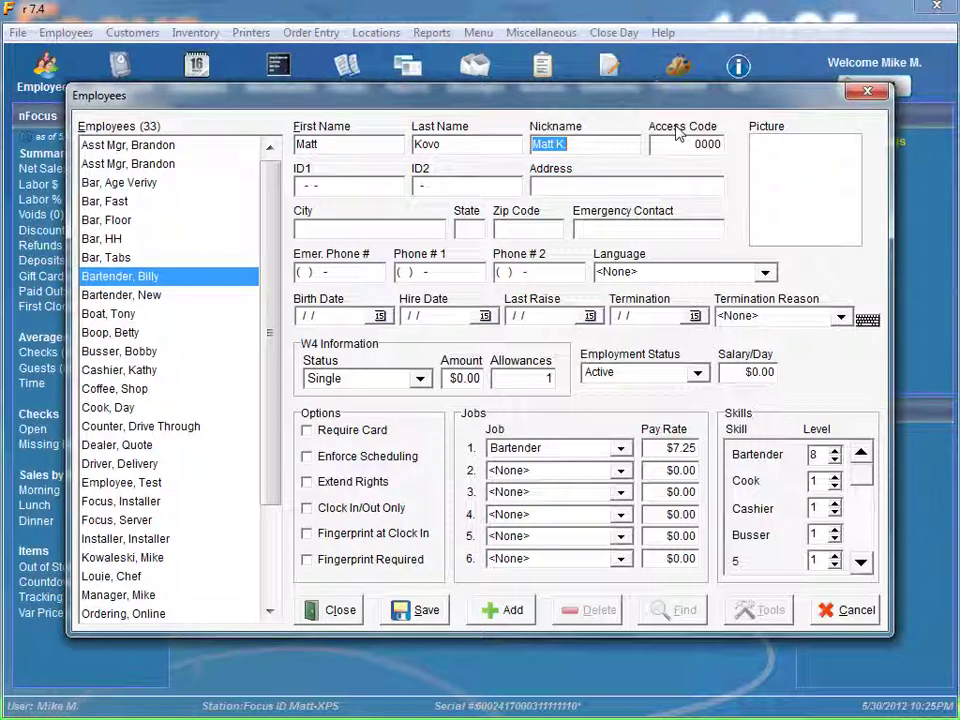
Replace the access code with the employee's new code, correcting a mistyped entry
left_click(684, 146)
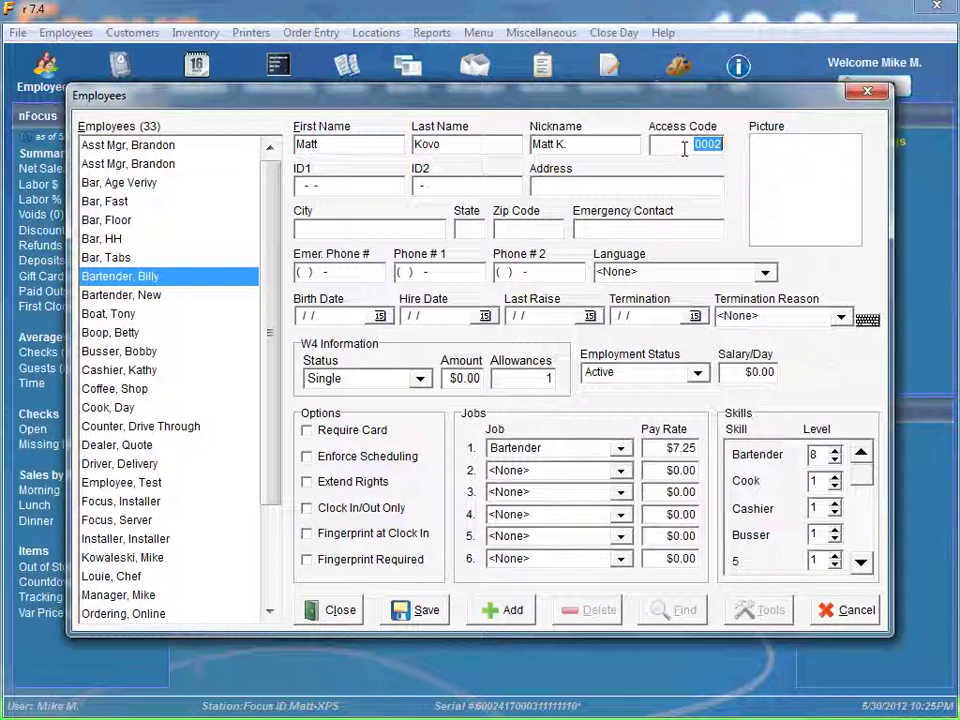
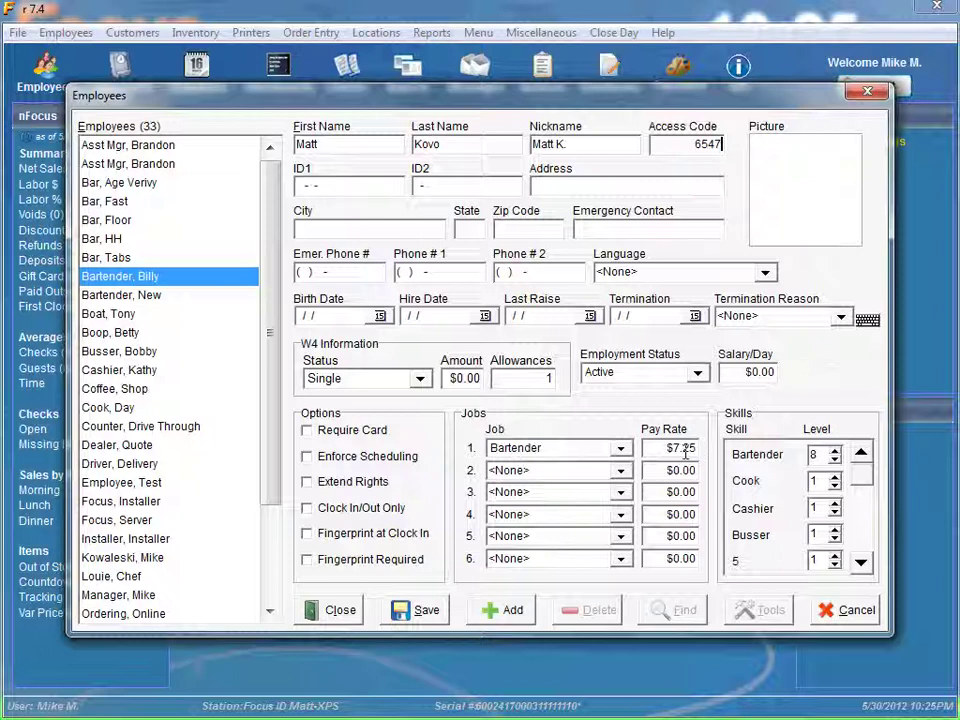
left_click(423, 612)
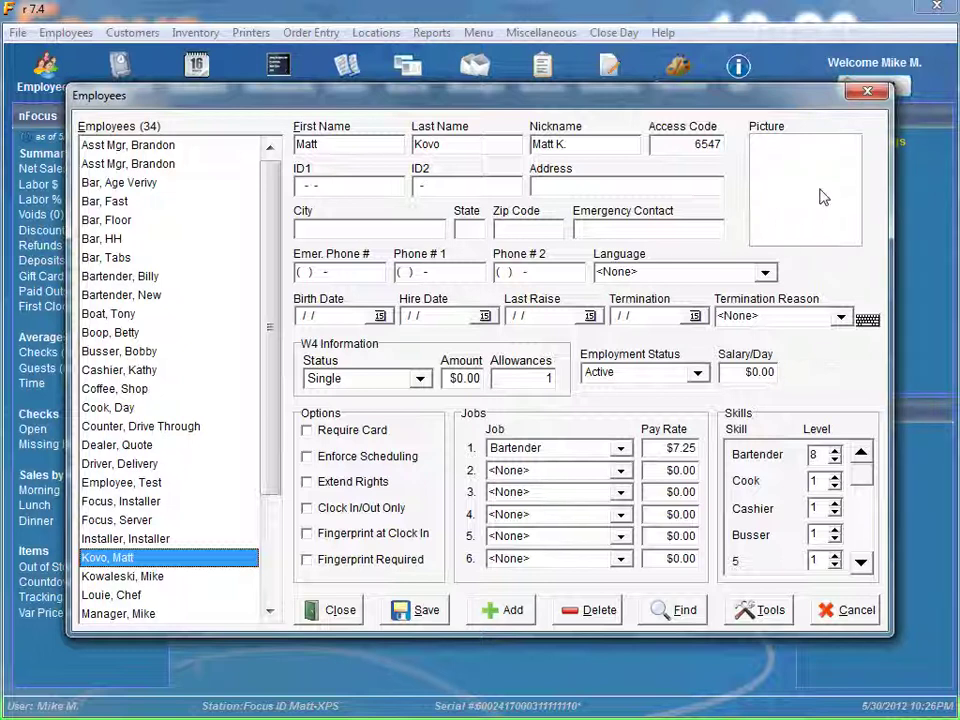
Load the 'matt' jpeg from the Images folder as the employee's picture
double_click(821, 196)
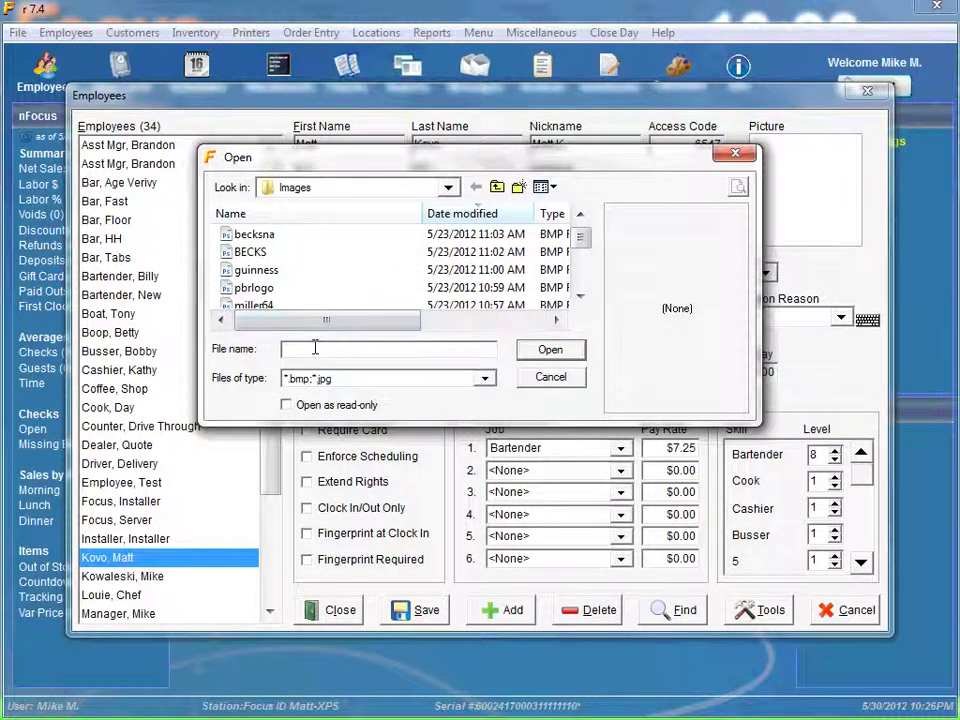
type("matt")
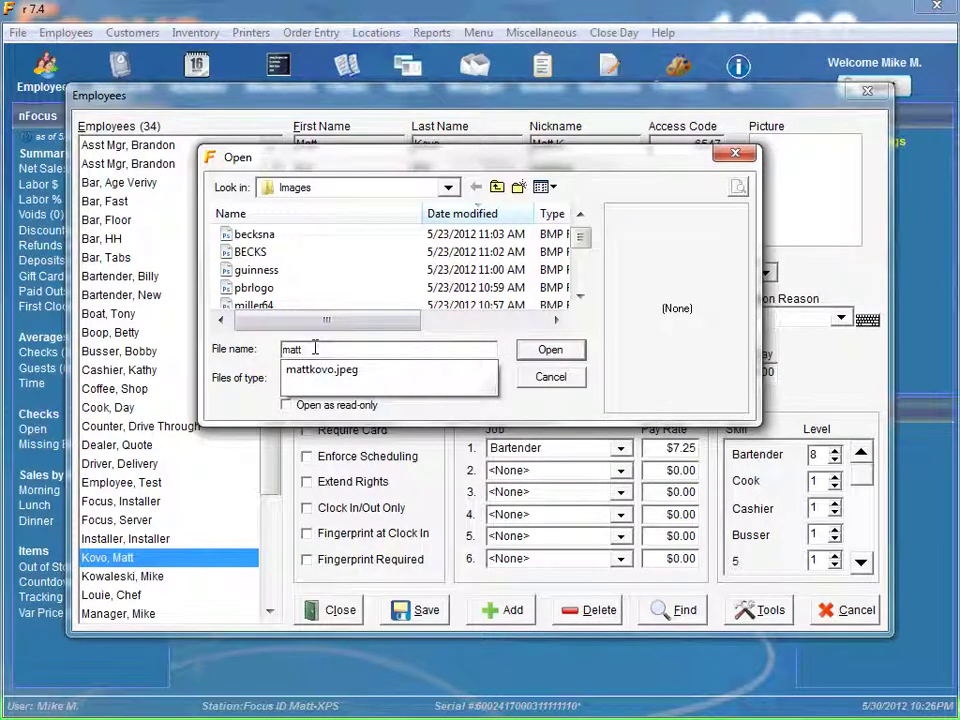
left_click(323, 372)
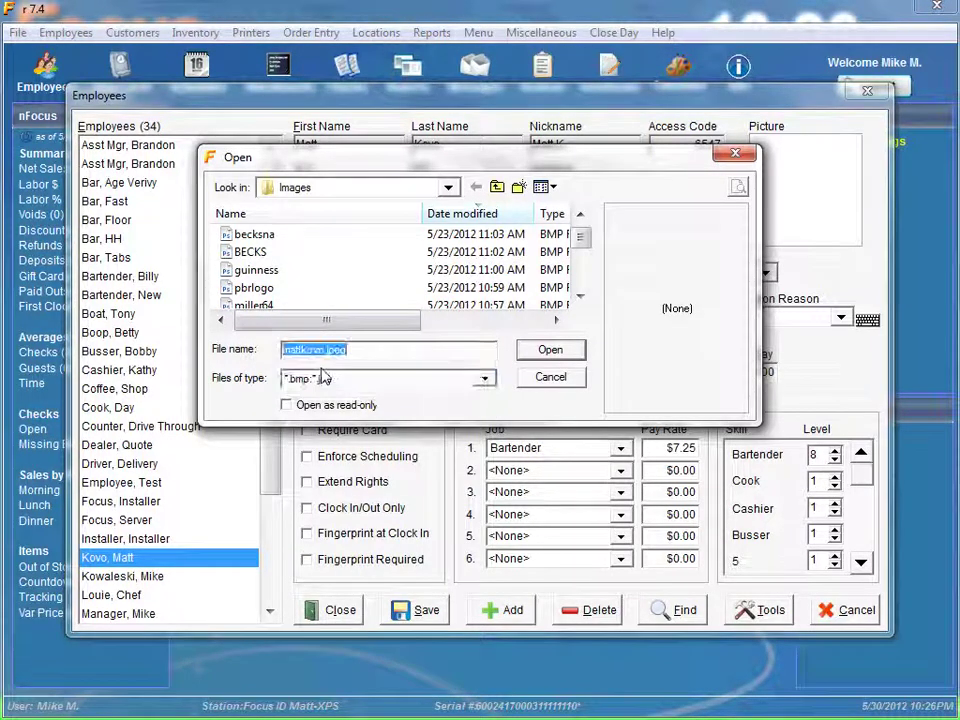
left_click(547, 356)
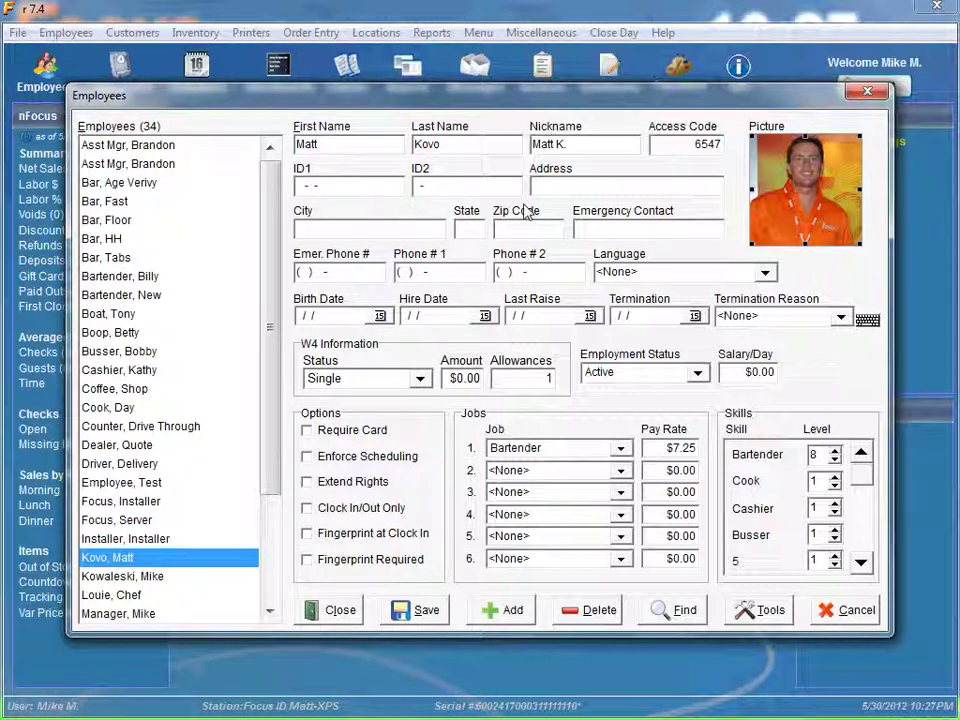
Enter the employee's ID1 and ID2 numbers
left_click(310, 188)
type("123456789")
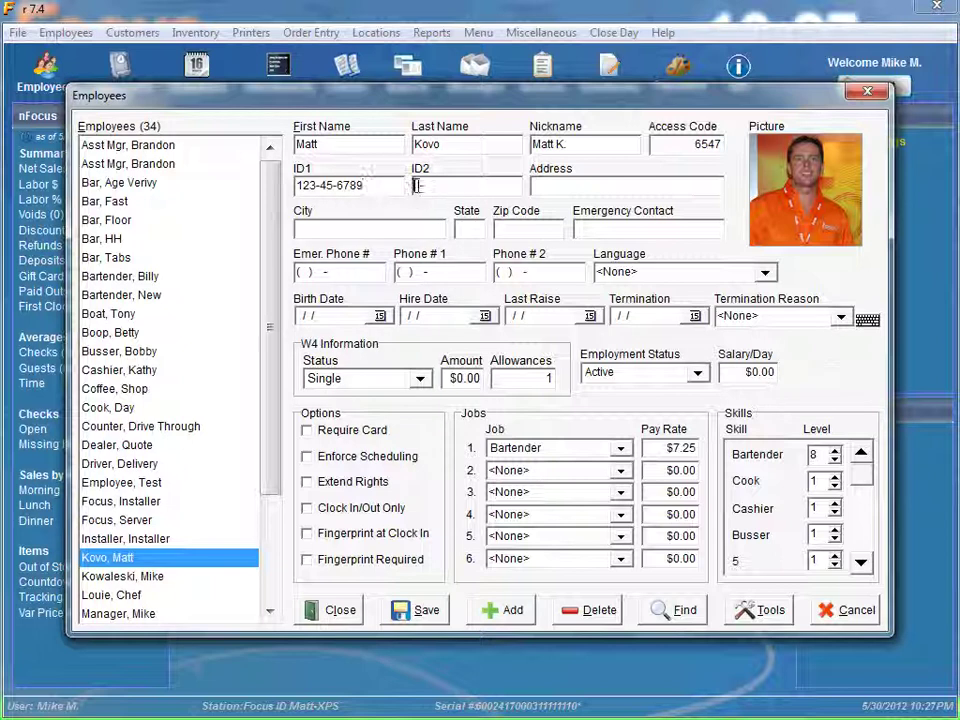
type("12-34567")
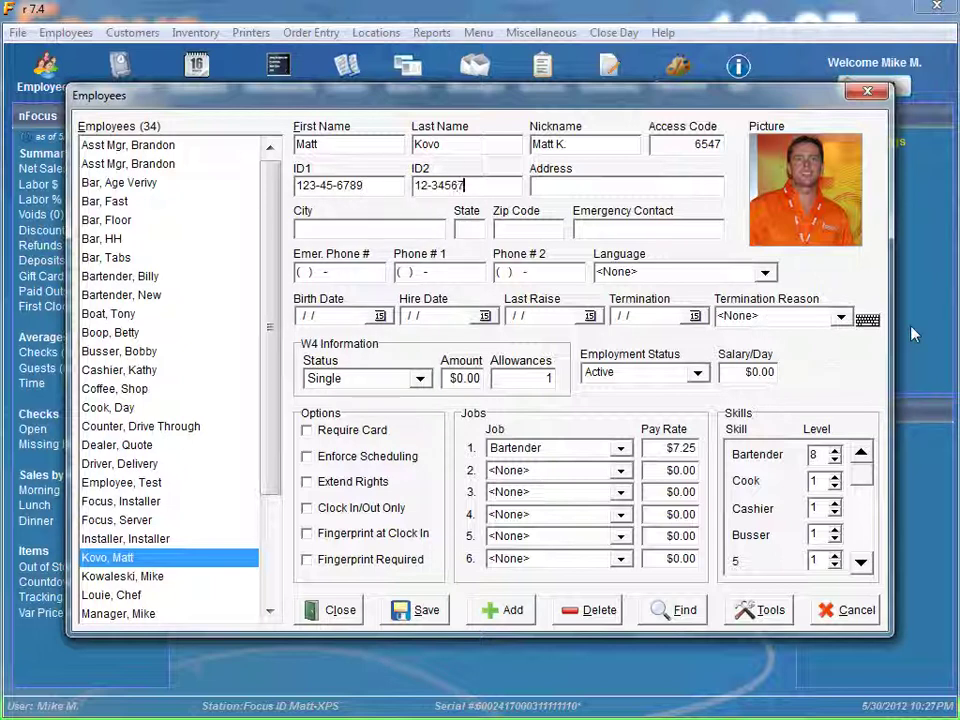
Fill in the employee's street address, city, state and zip code
left_click(577, 186)
type("100 Main St")
key("Tab")
type("Houston")
key("Tab")
type("TX")
key("Tab")
type("77007")
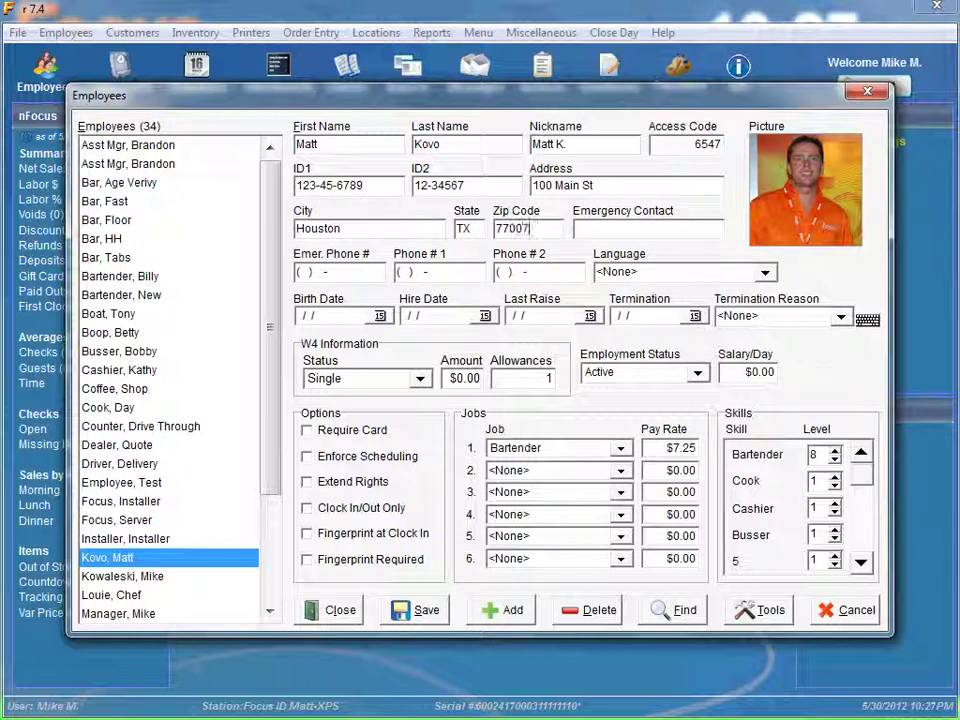
key("Tab")
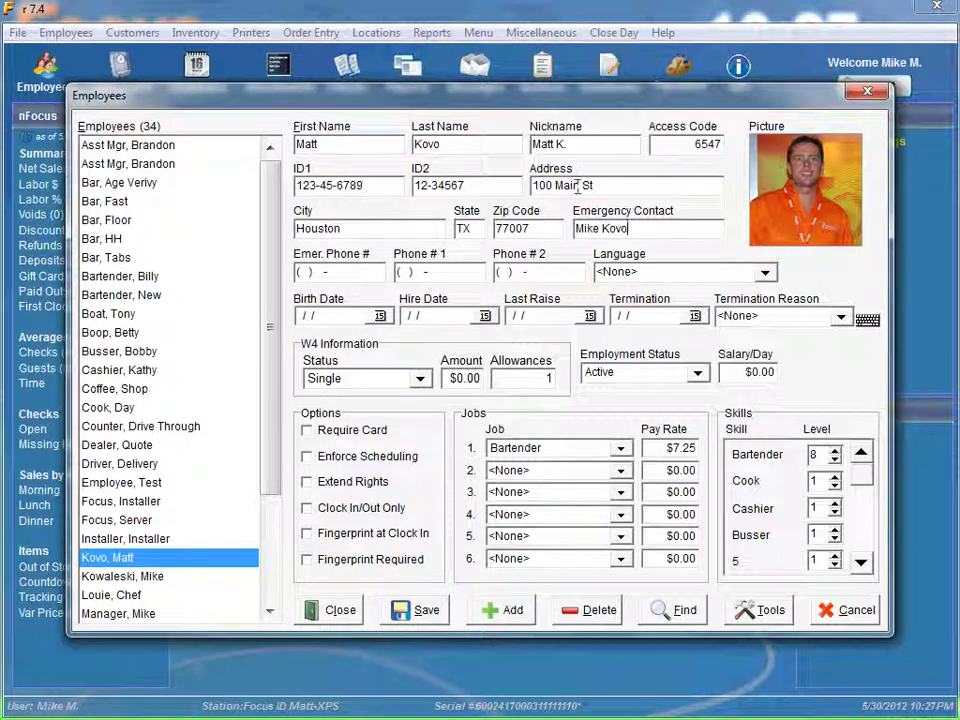
Enter the emergency contact's name and phone, plus the employee's Phone #1 and Phone #2
key("Tab")
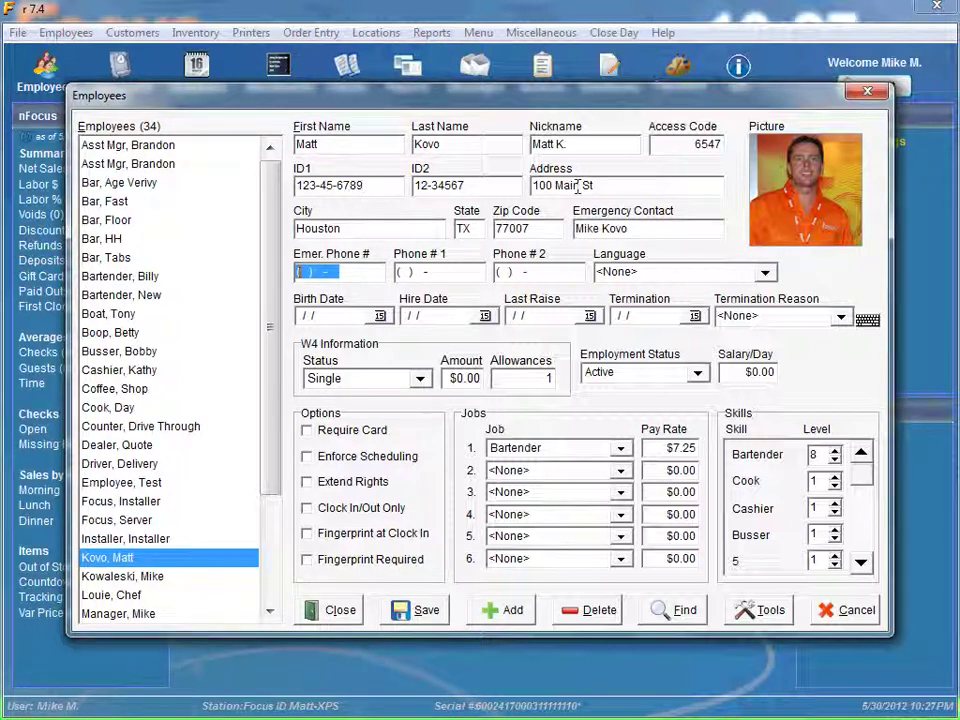
type("512) 555-1212")
key("Tab")
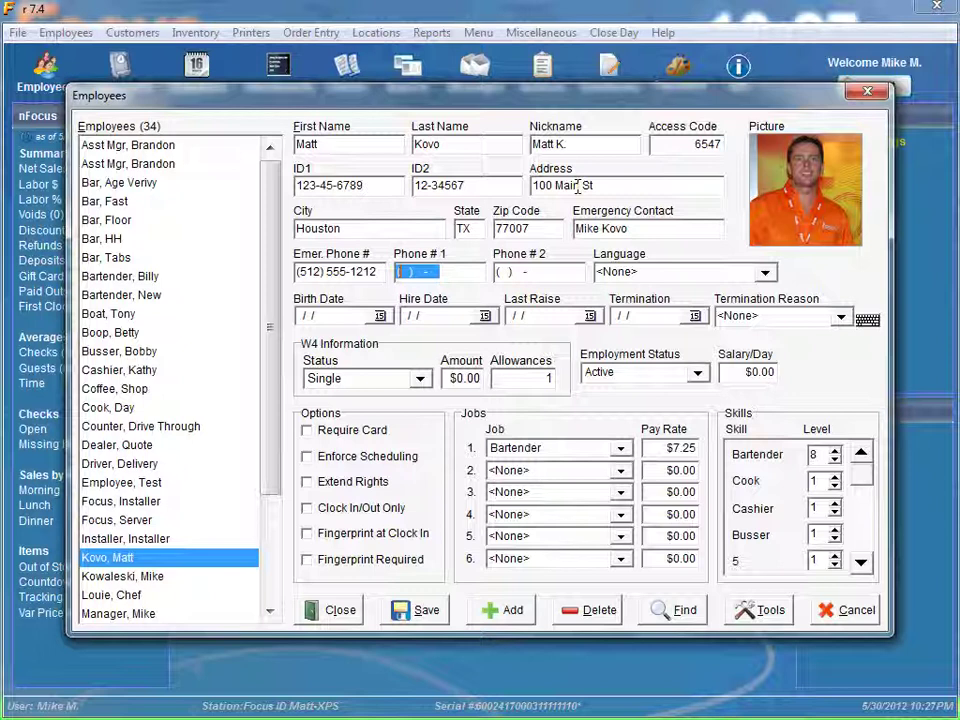
type("7135551212")
key("Tab")
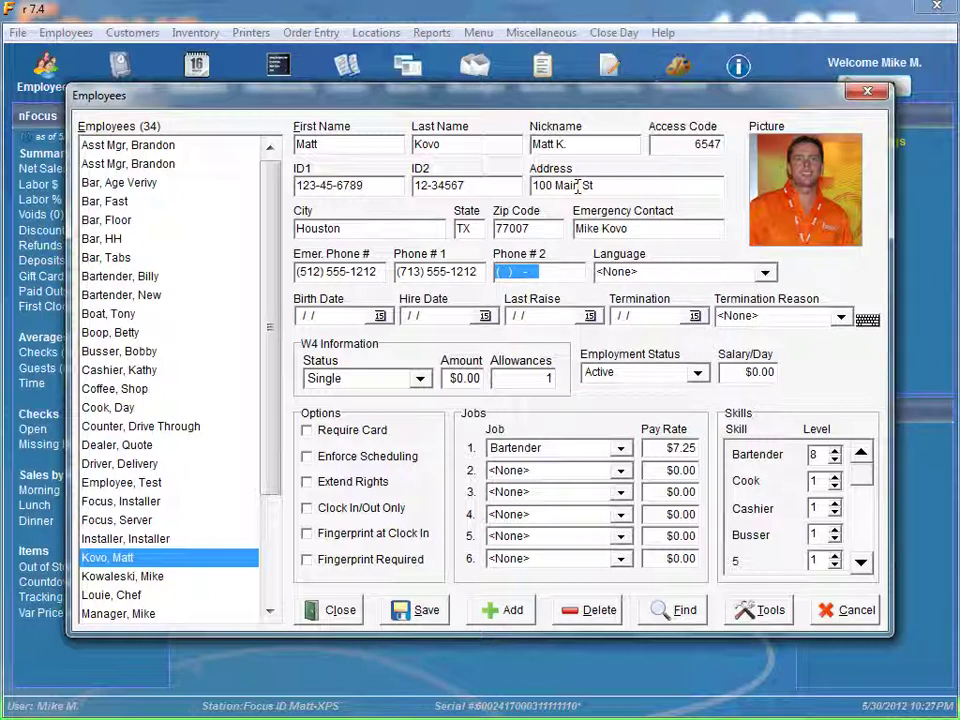
type("713) 5")
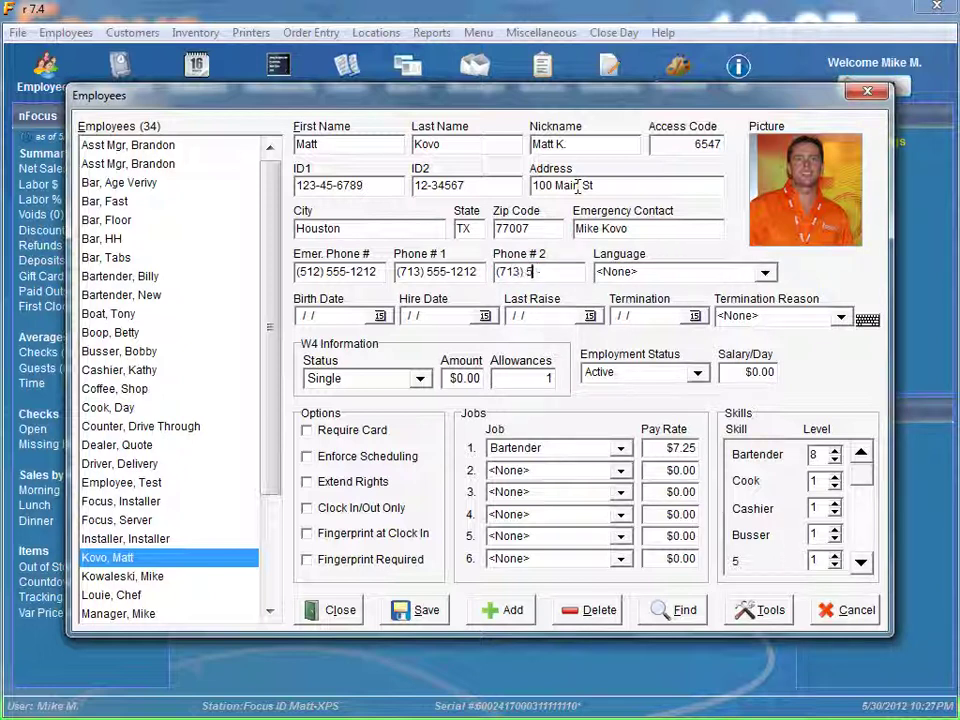
type("55-2424")
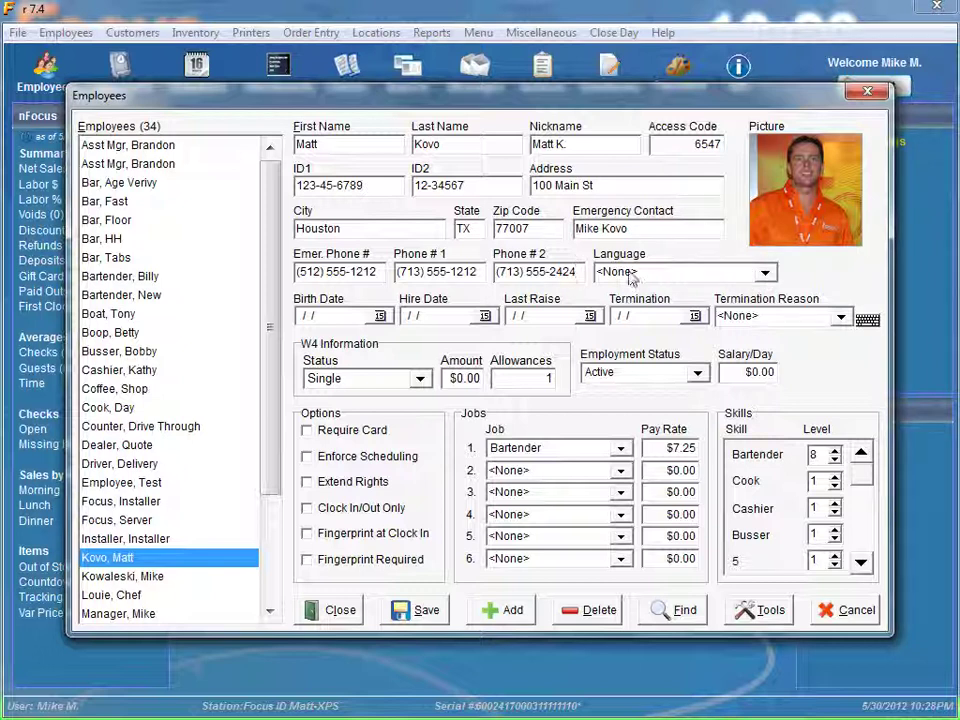
Choose Spanish in the Language dropdown, replacing a brief English selection
left_click(762, 272)
left_click(686, 295)
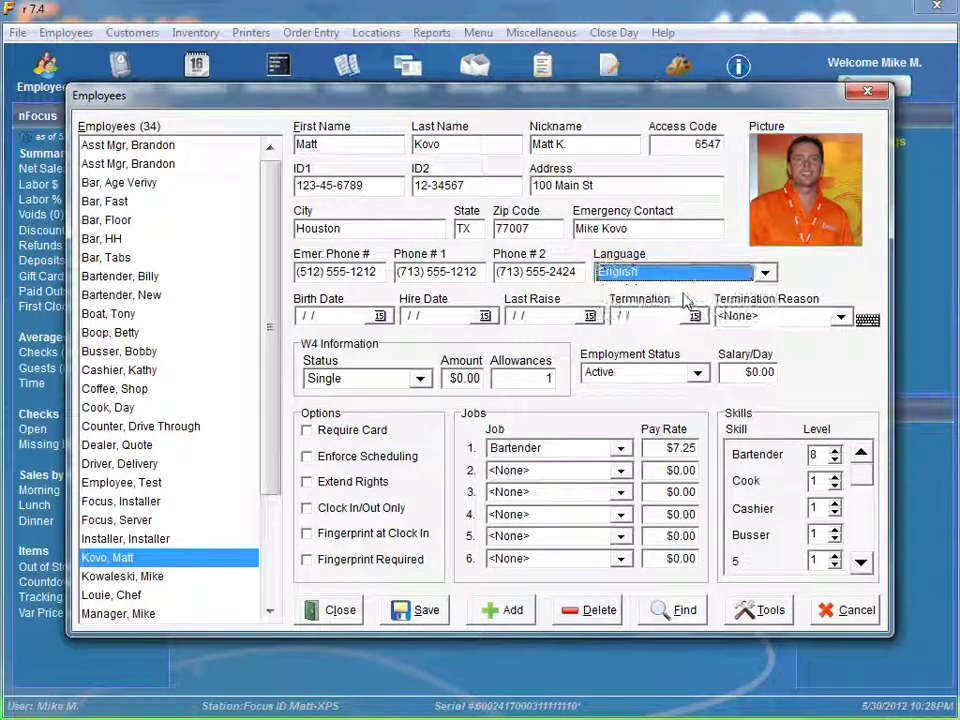
left_click(764, 272)
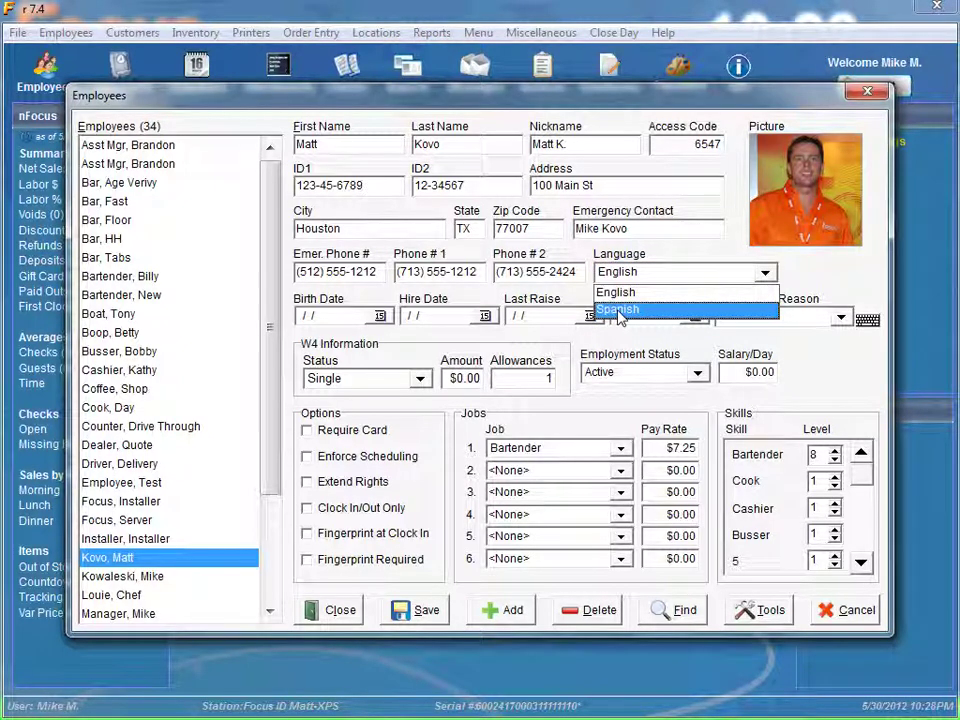
left_click(621, 311)
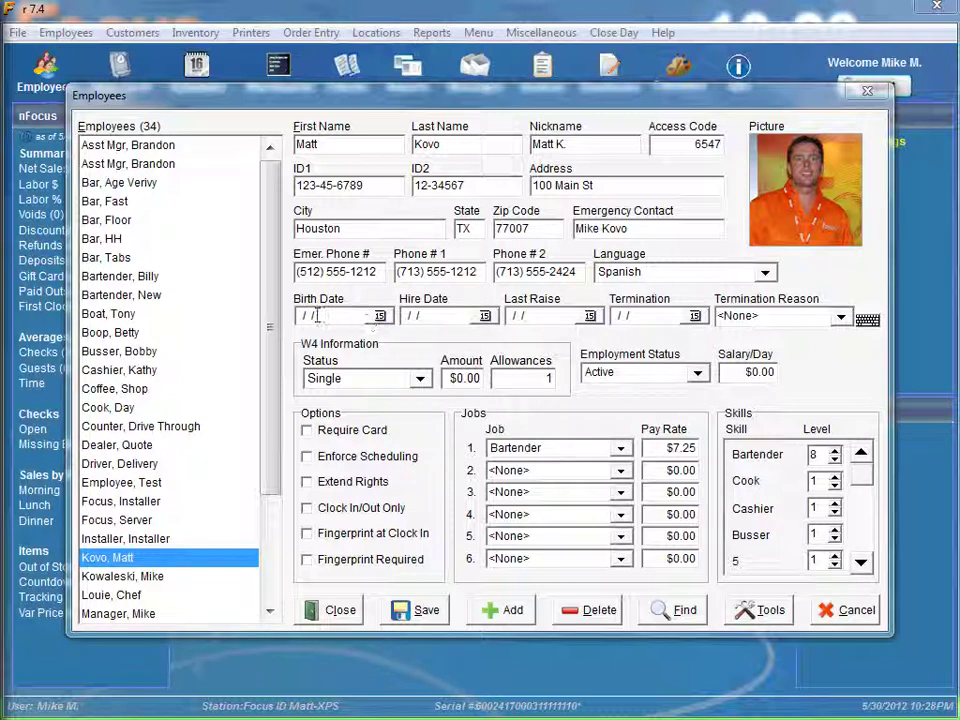
left_click(312, 316)
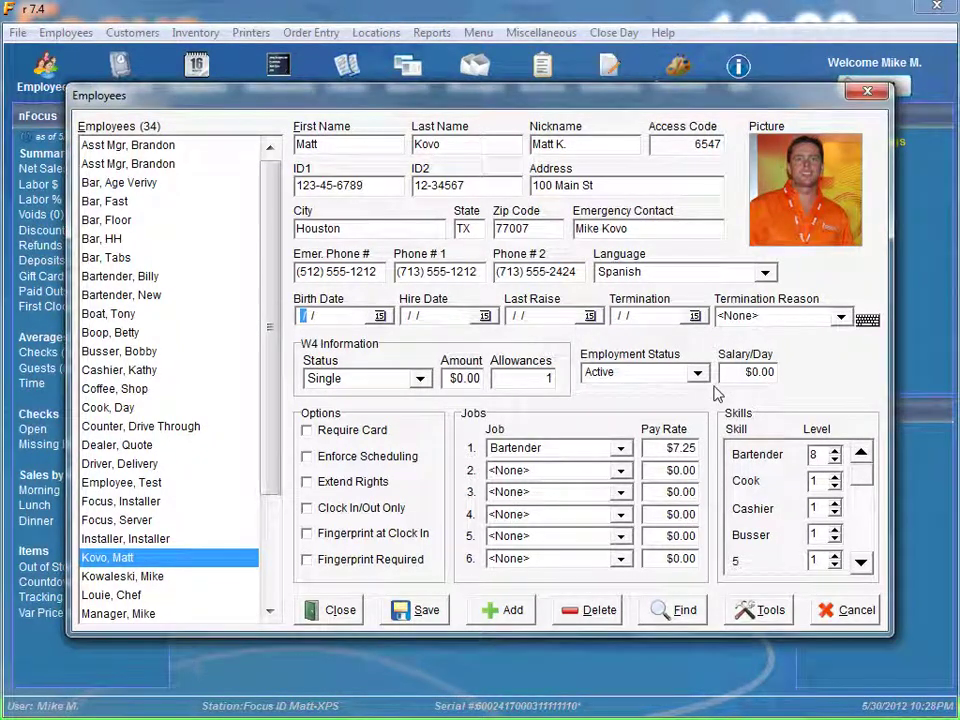
type("06/19/1975")
key("Tab")
type("05/30/2012")
key("Tab")
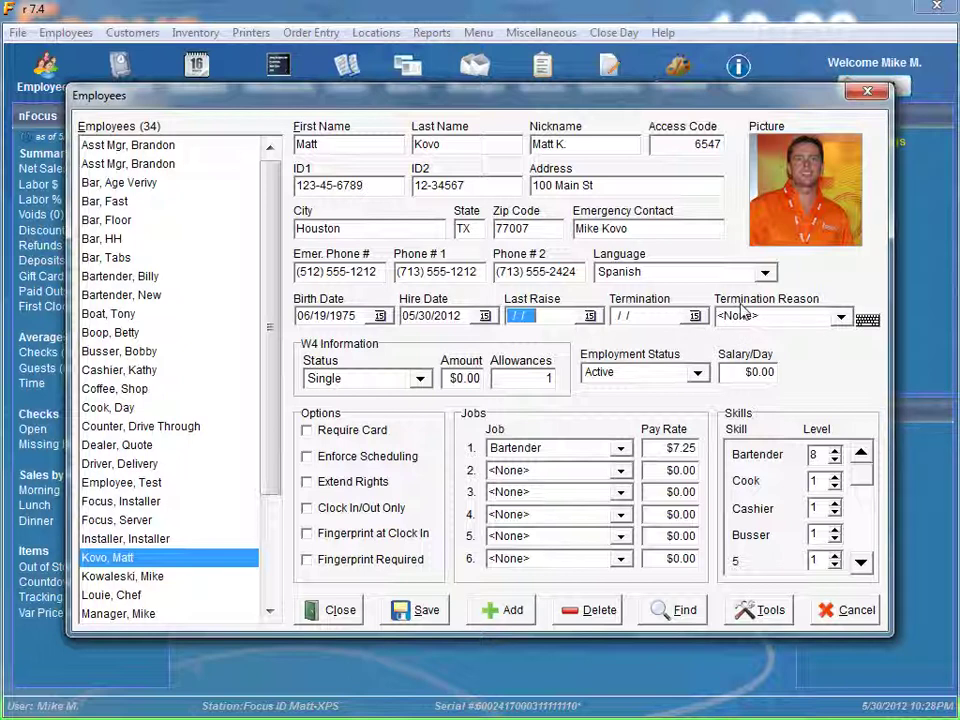
left_click(840, 316)
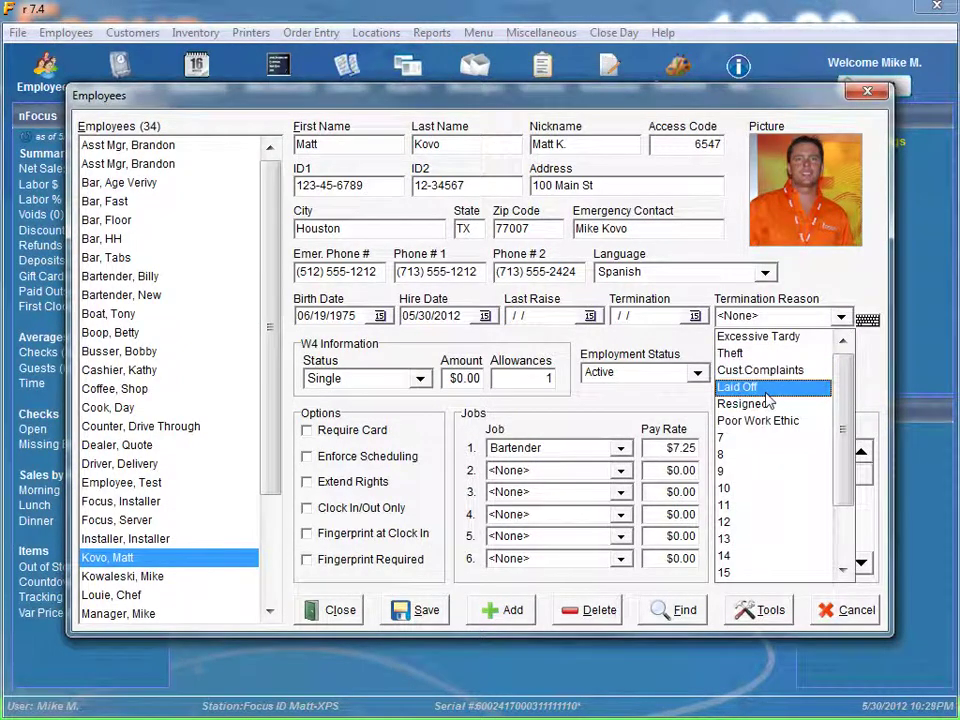
left_click(834, 299)
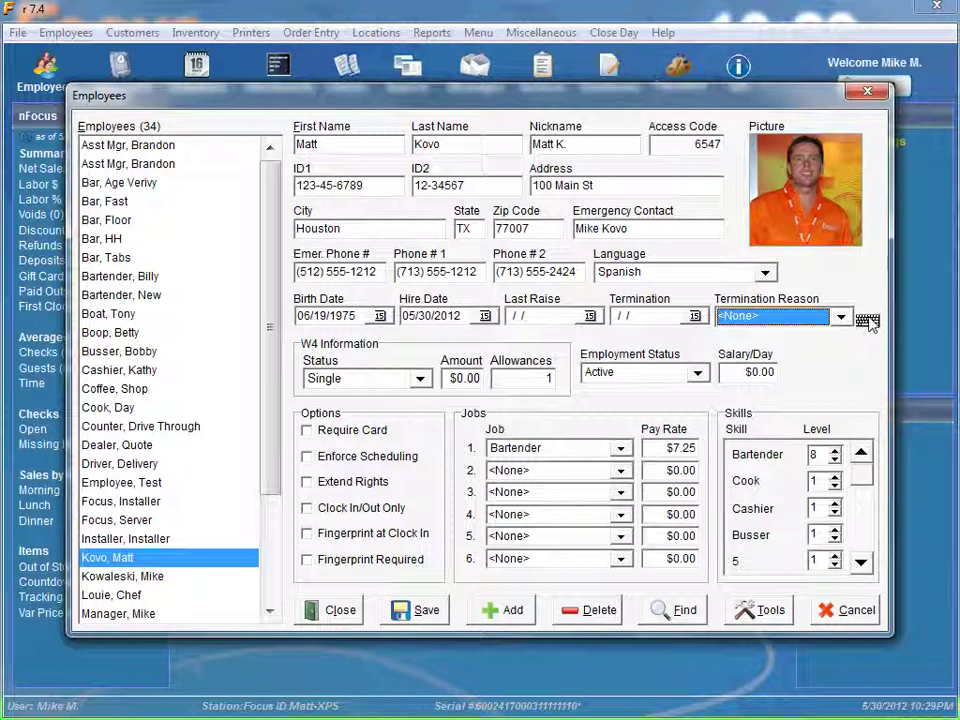
left_click(867, 322)
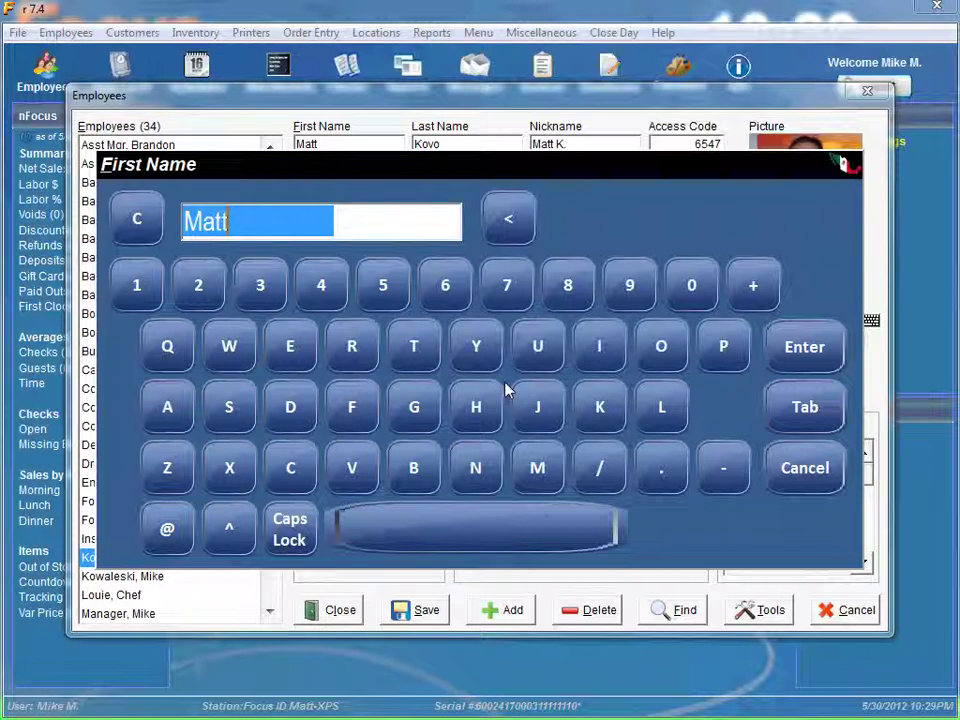
left_click(816, 416)
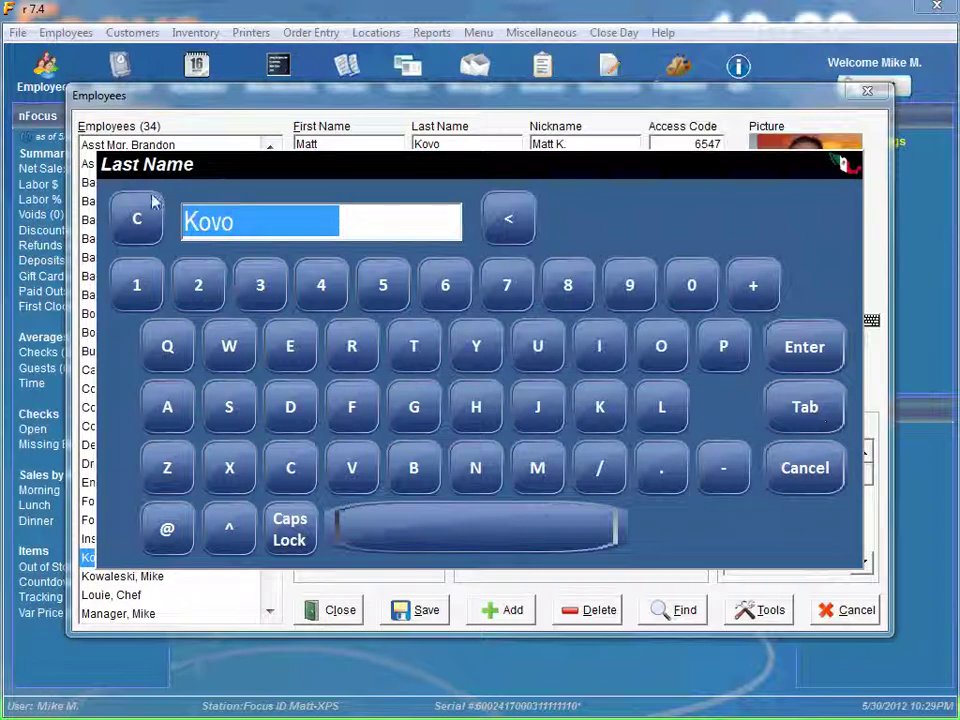
left_click(808, 405)
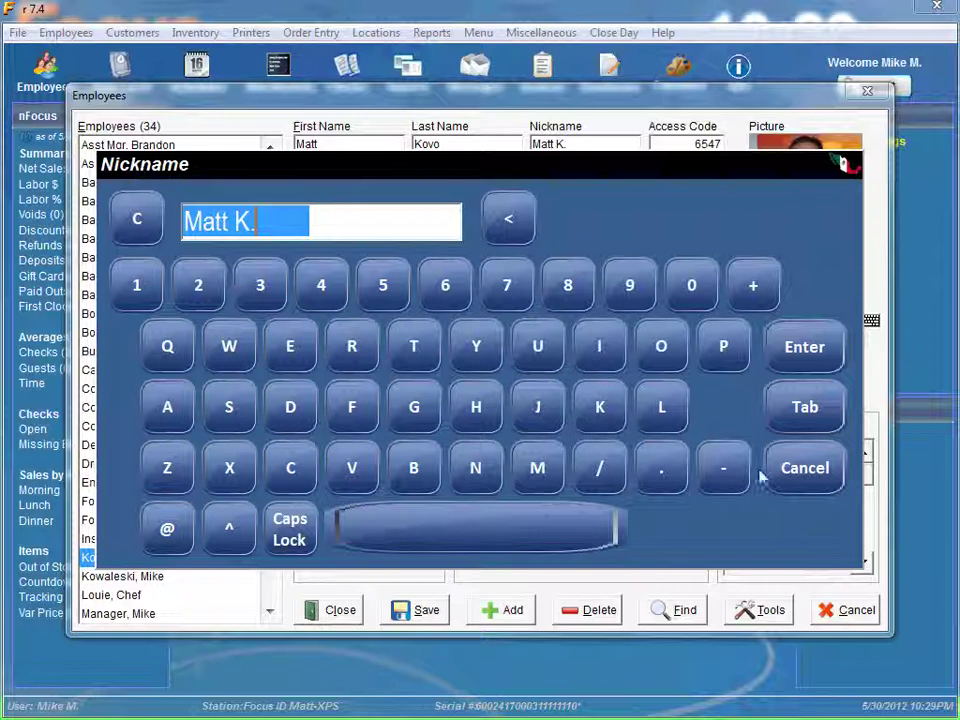
left_click(808, 470)
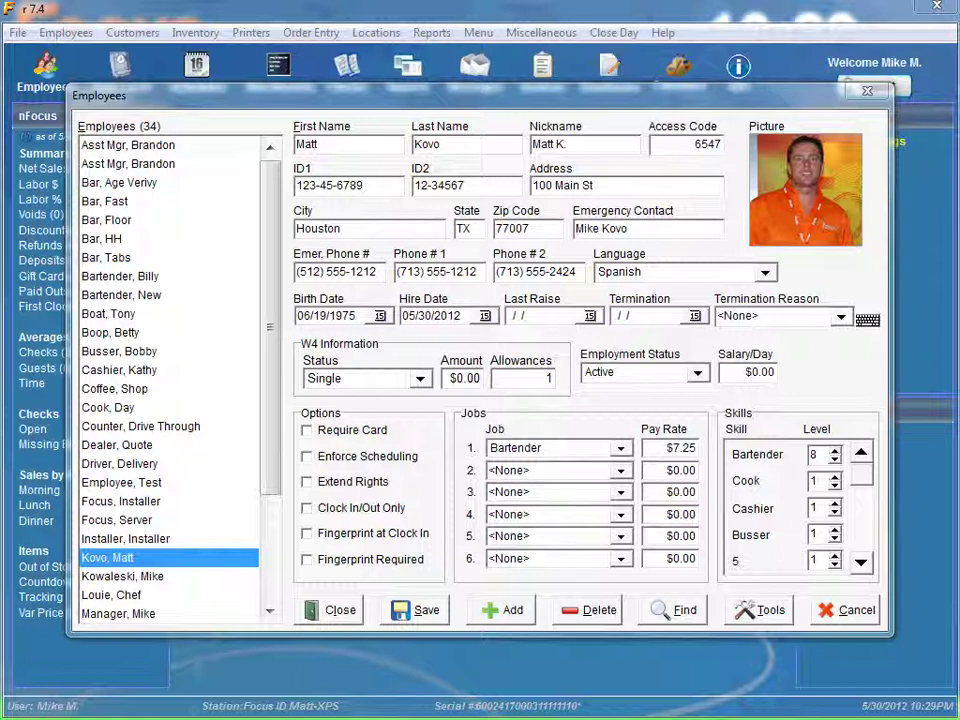
left_click(420, 379)
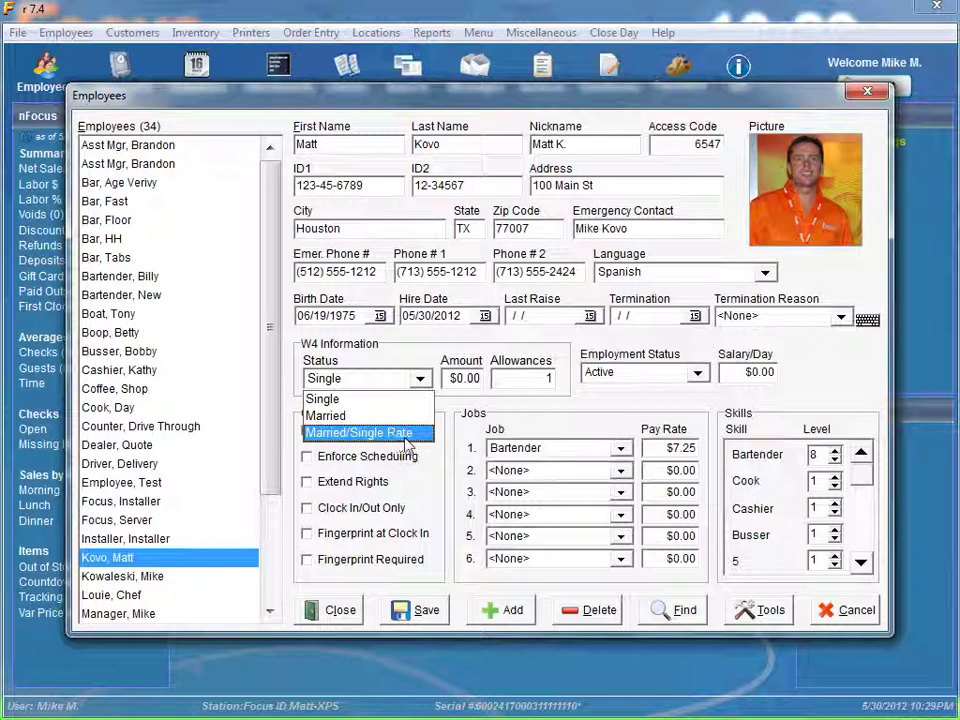
left_click(470, 366)
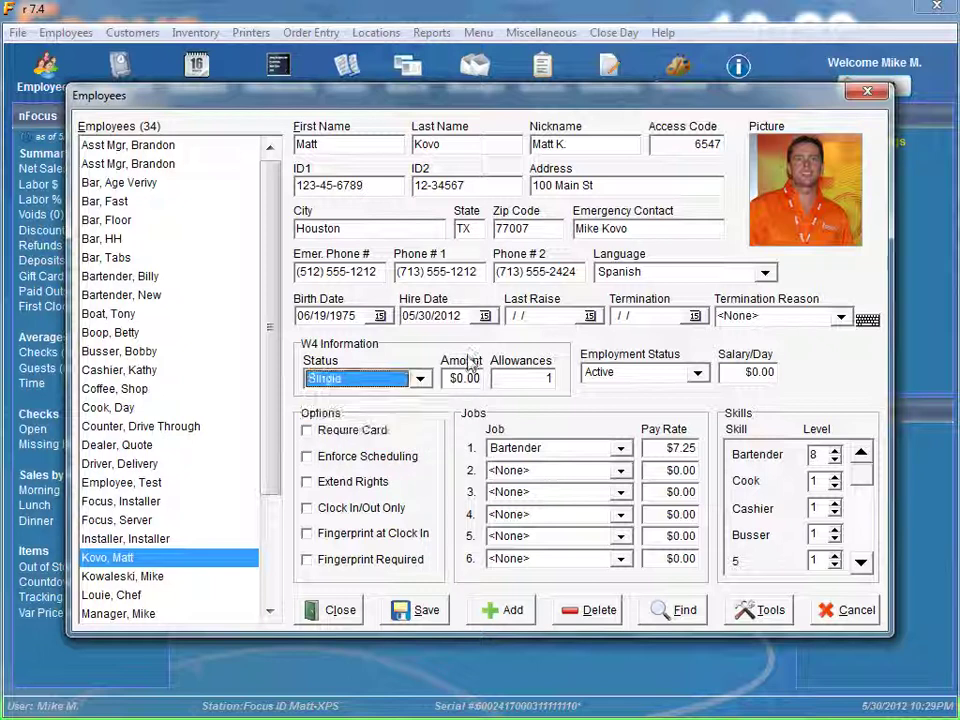
left_click(547, 378)
key("BackSpace")
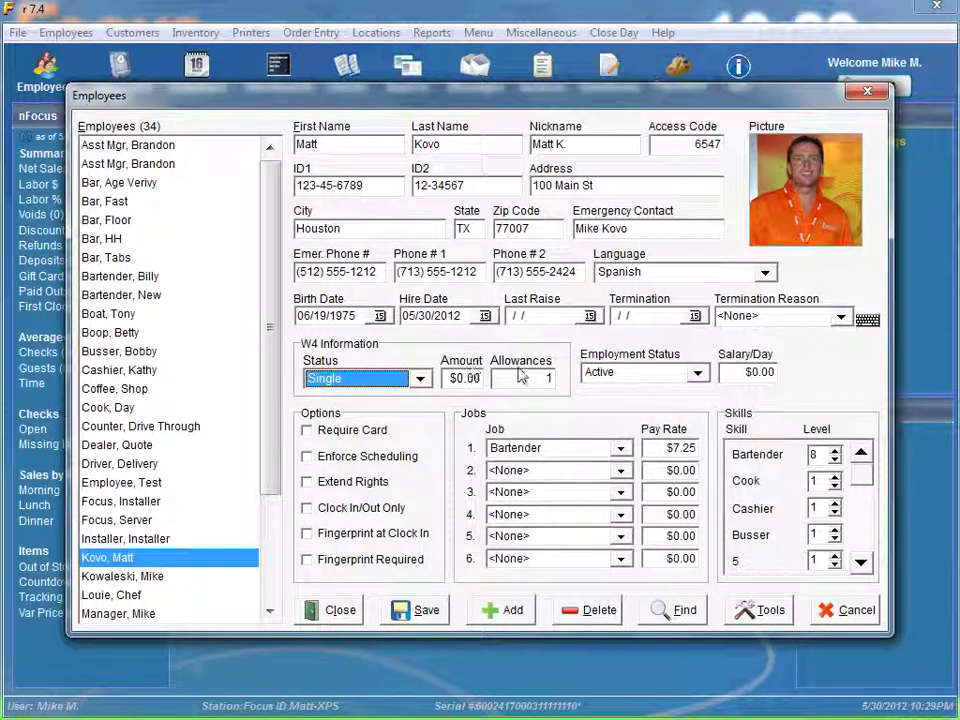
type("1")
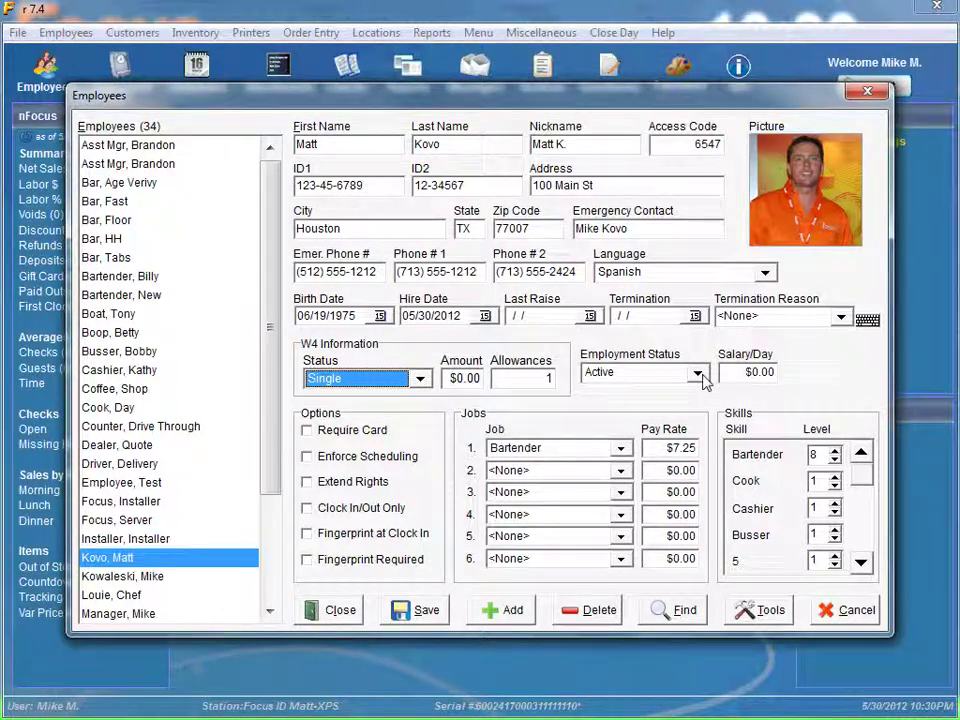
left_click(700, 376)
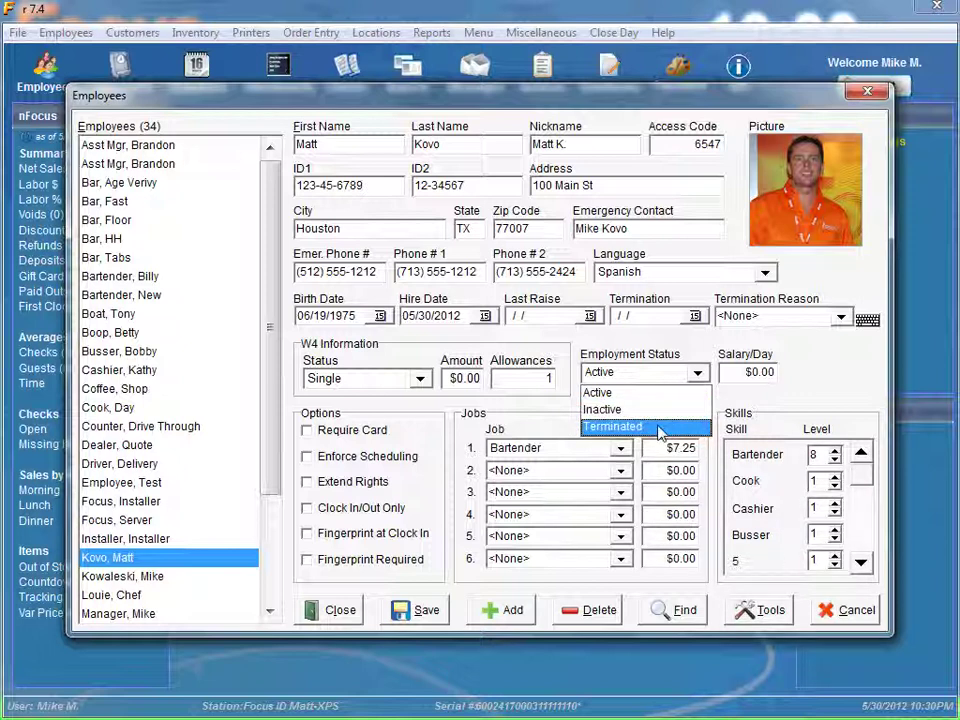
Close the Employment Status list with Active still selected
left_click(810, 376)
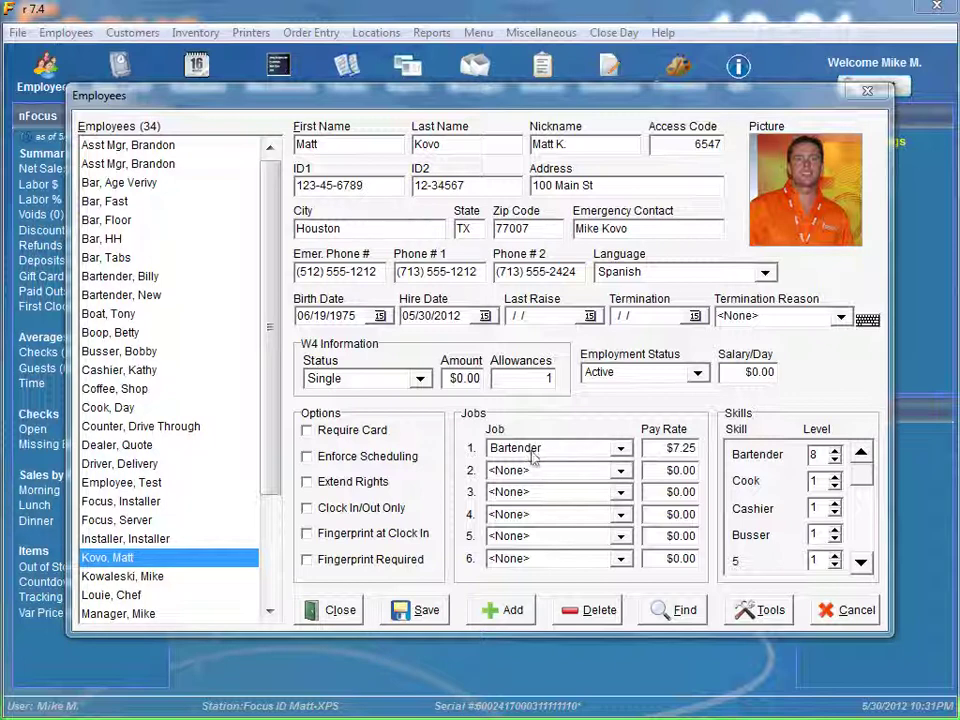
Pick Manager in row 2's Job dropdown and tick the Extend Rights option
left_click(620, 472)
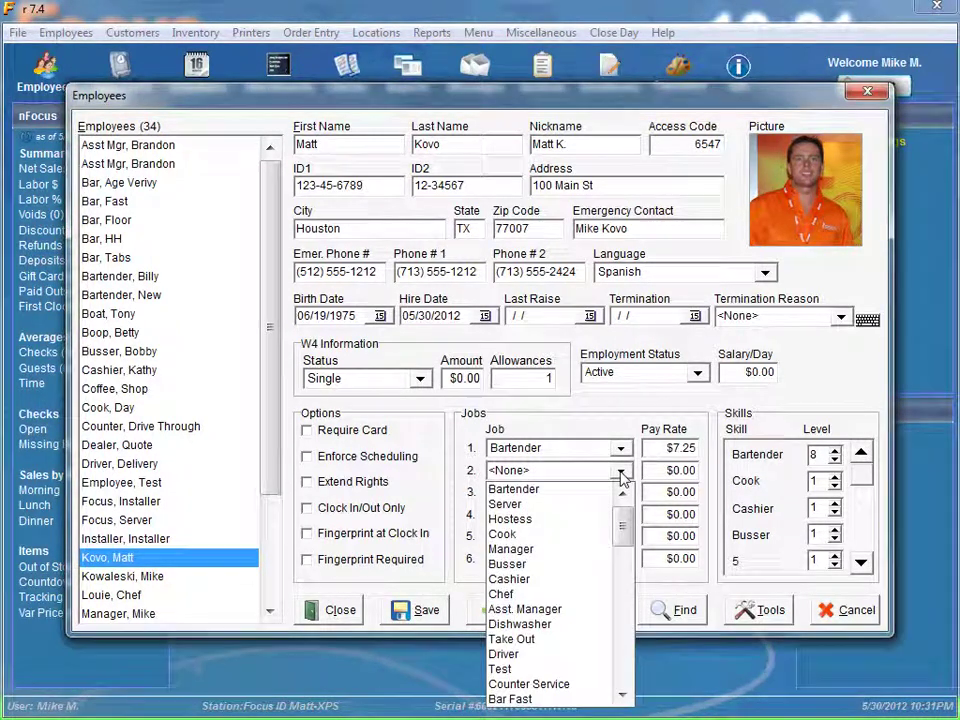
left_click(549, 550)
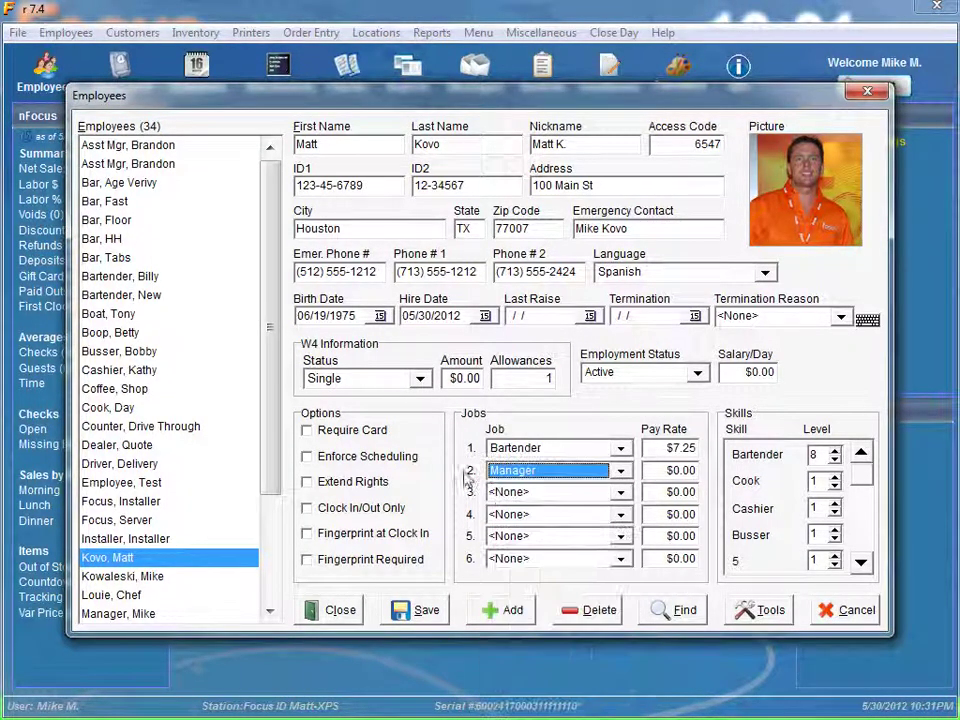
left_click(343, 484)
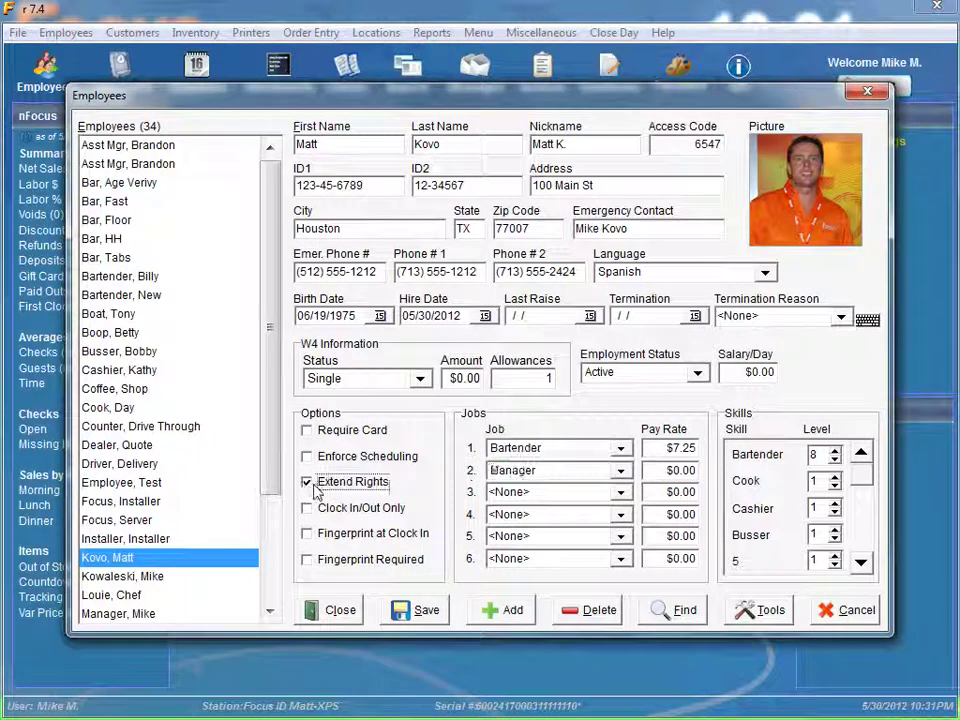